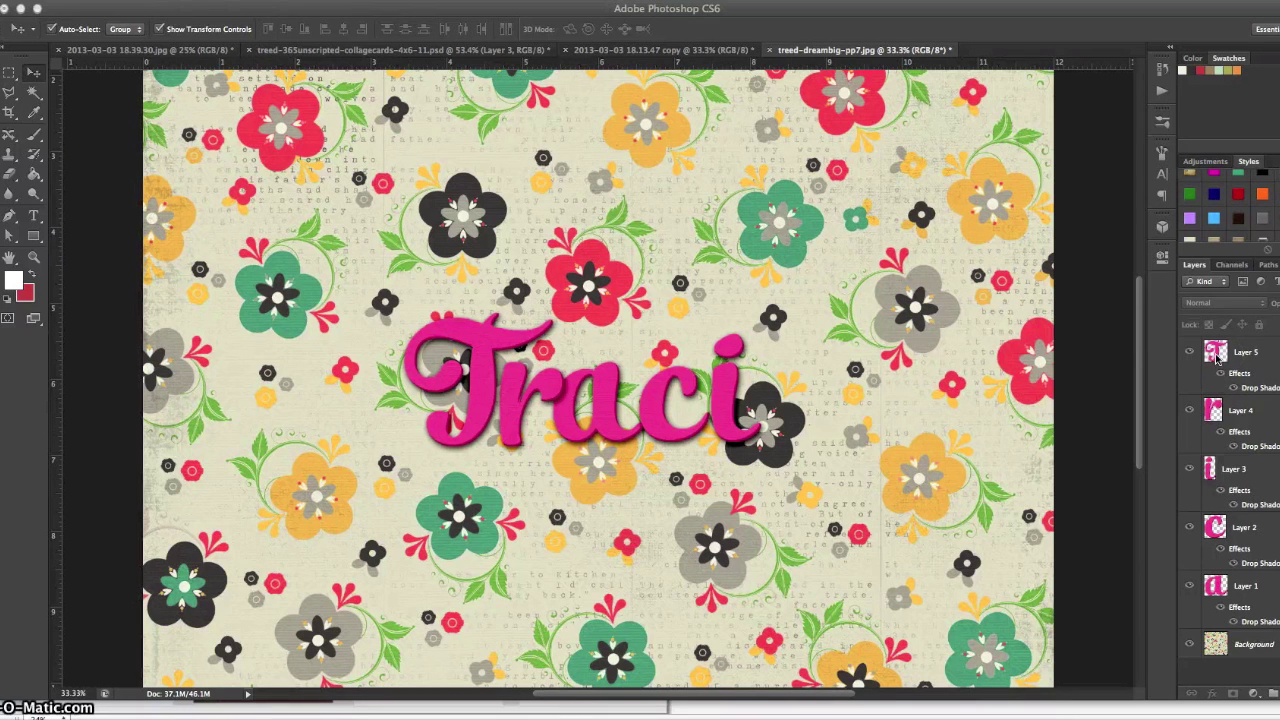
Step: Load the T letter layer's outline as a selection from its thumbnail
super+click(1217, 358)
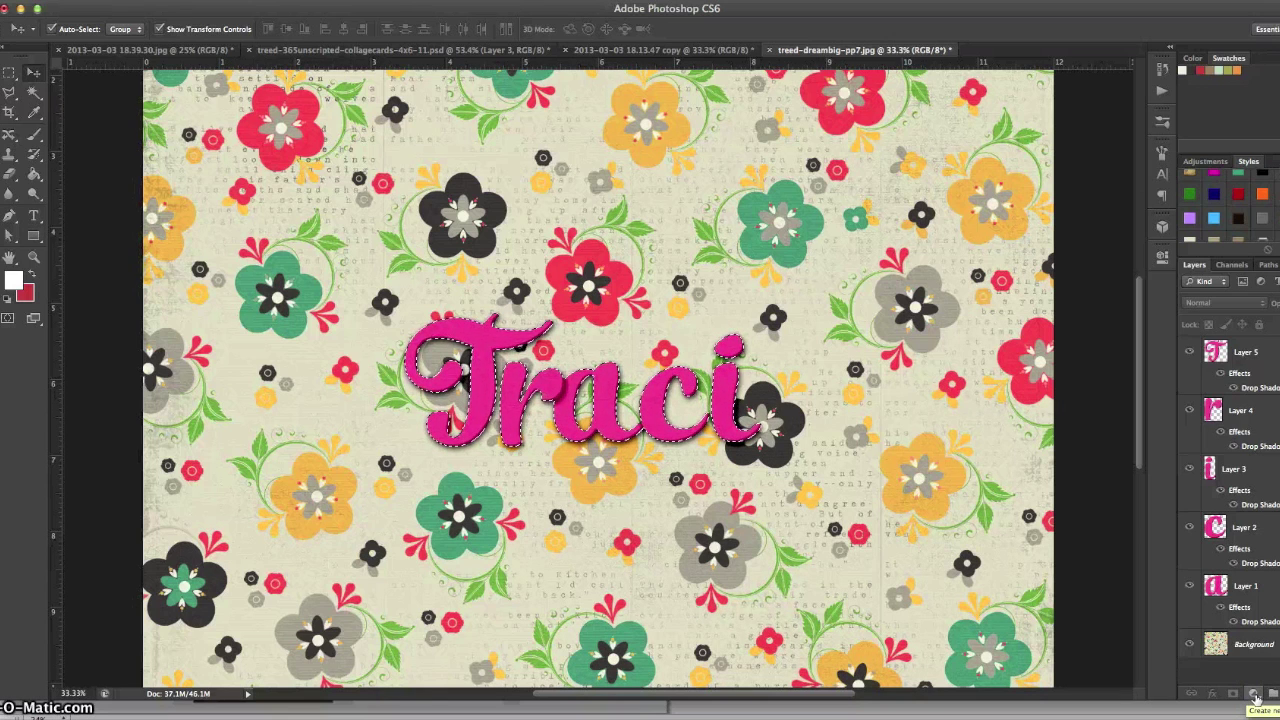
Step: Add a Hue/Saturation adjustment layer masked to the selected Traci letters
click(1255, 695)
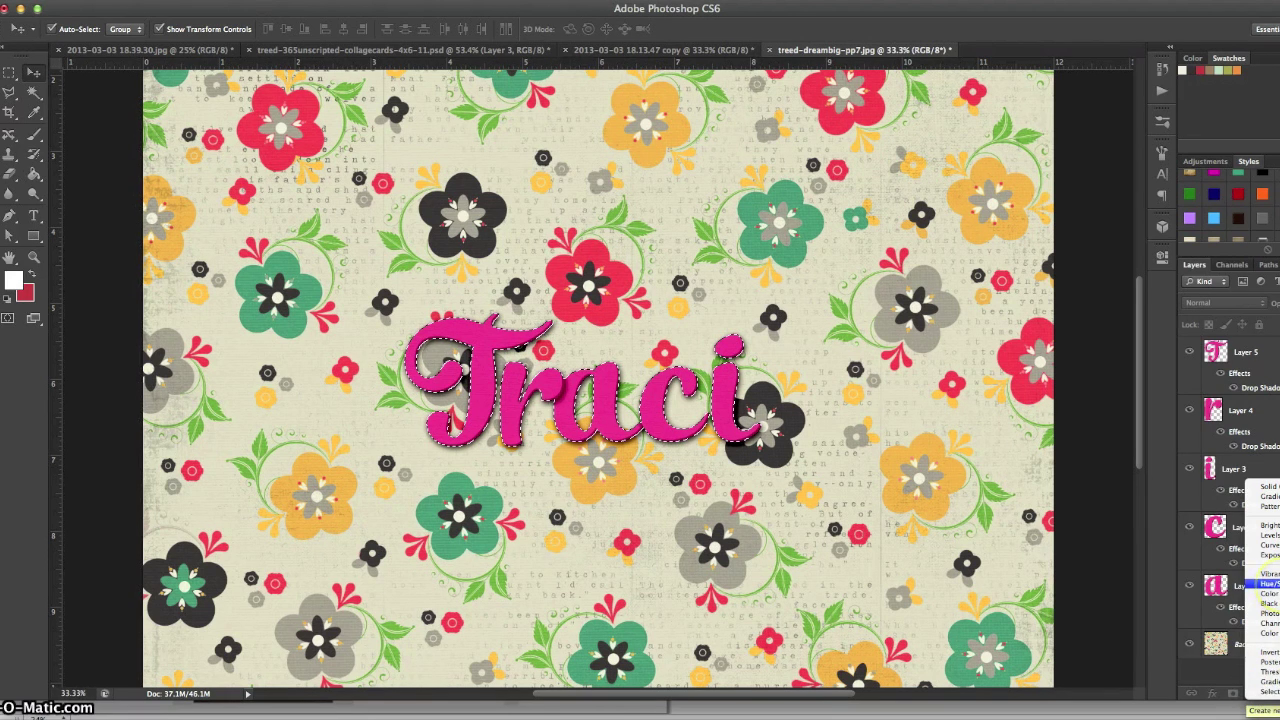
click(1268, 584)
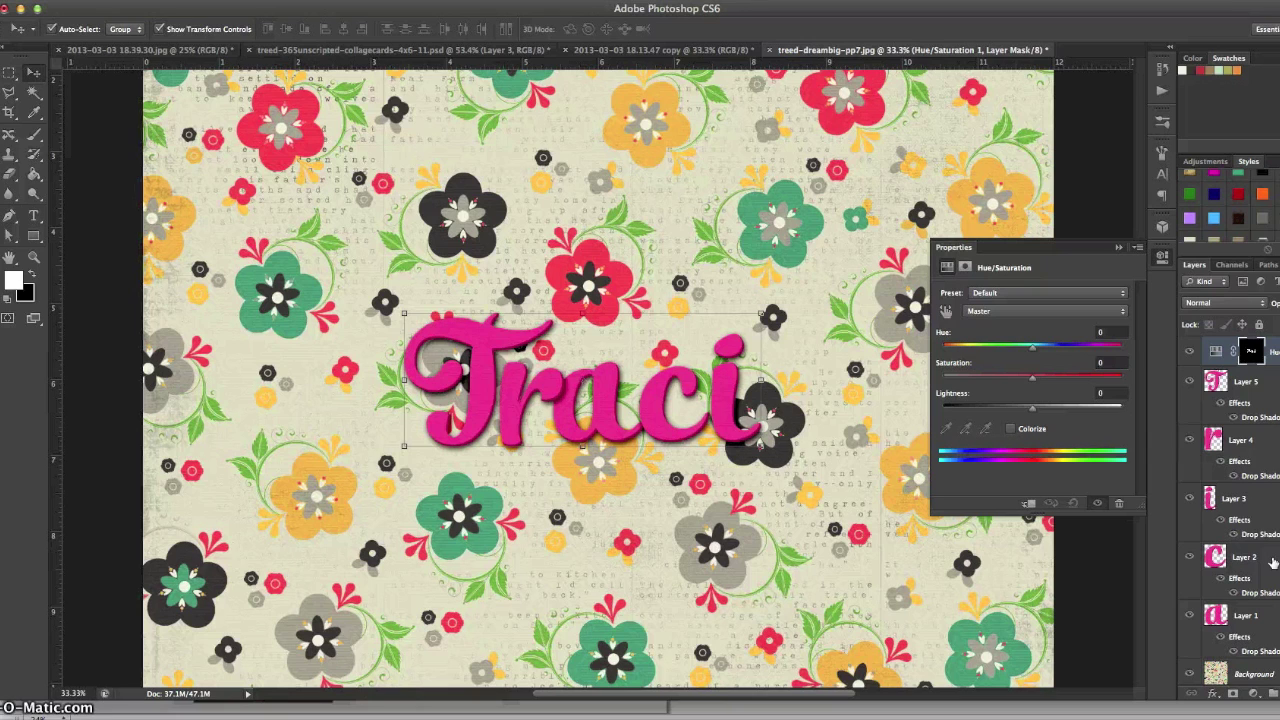
click(1270, 540)
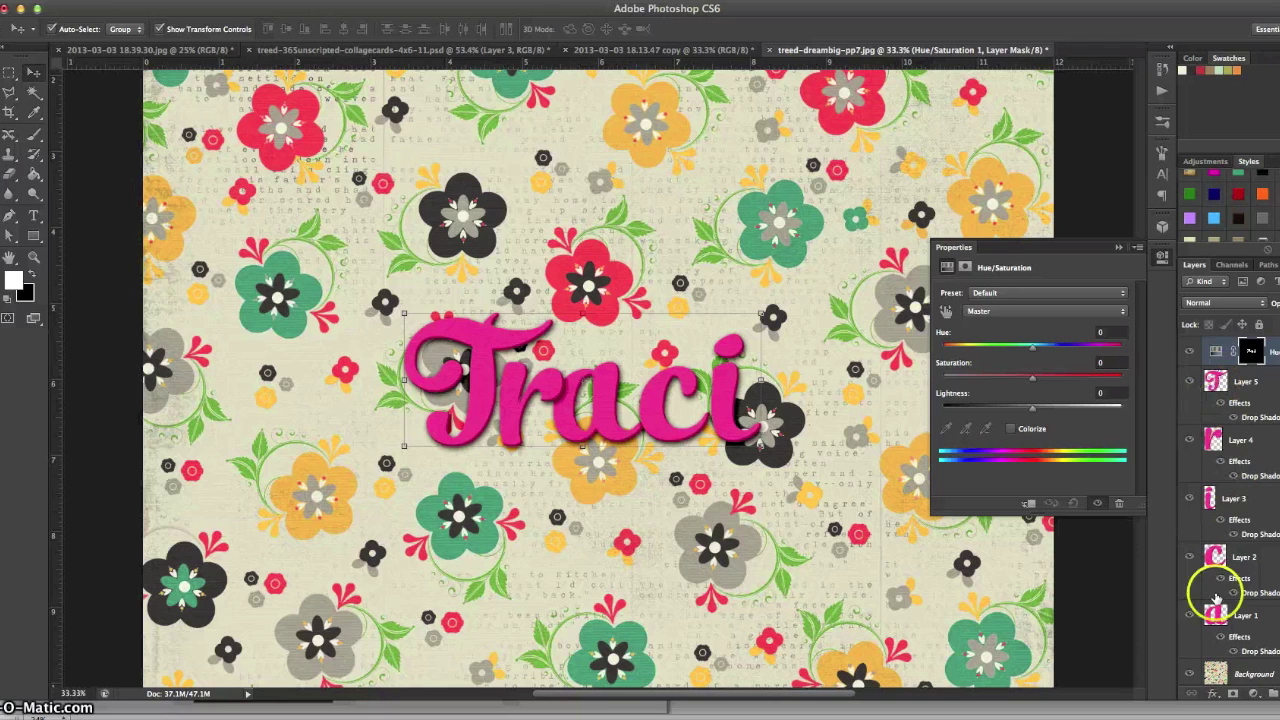
click(1252, 350)
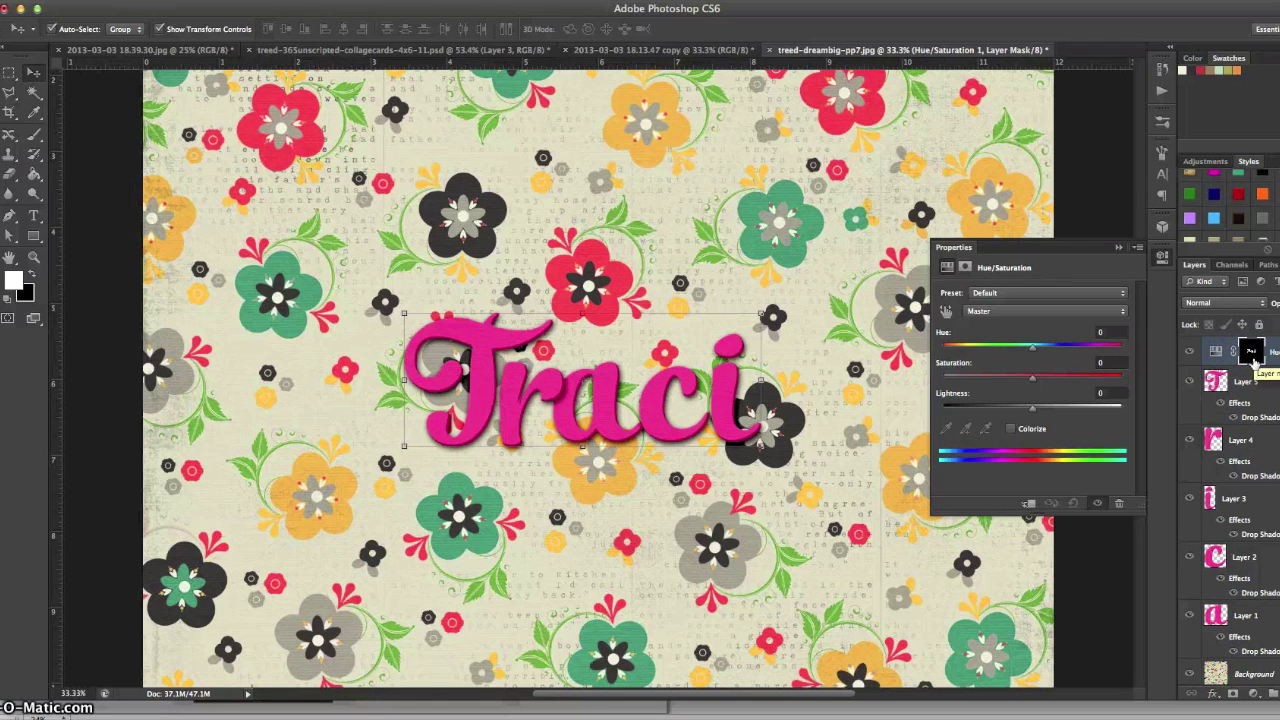
drag(1252, 362, 1180, 371)
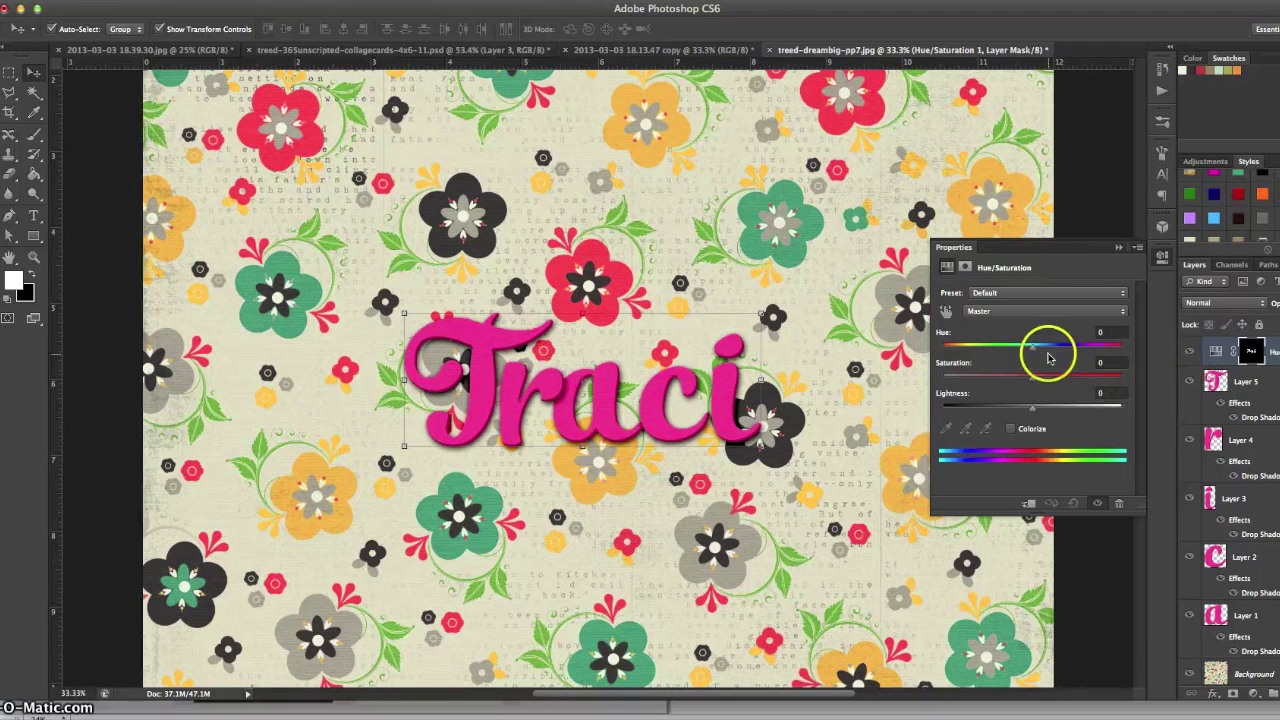
click(1032, 410)
drag(1032, 410, 1082, 413)
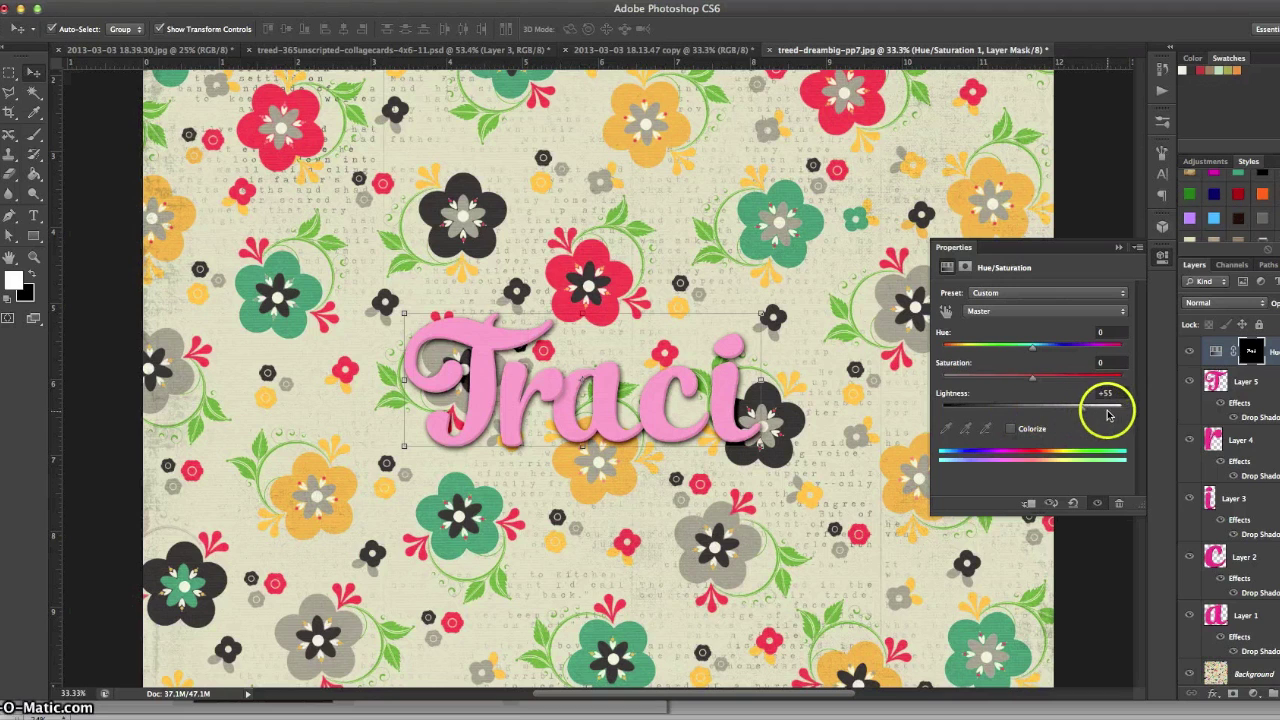
click(1108, 413)
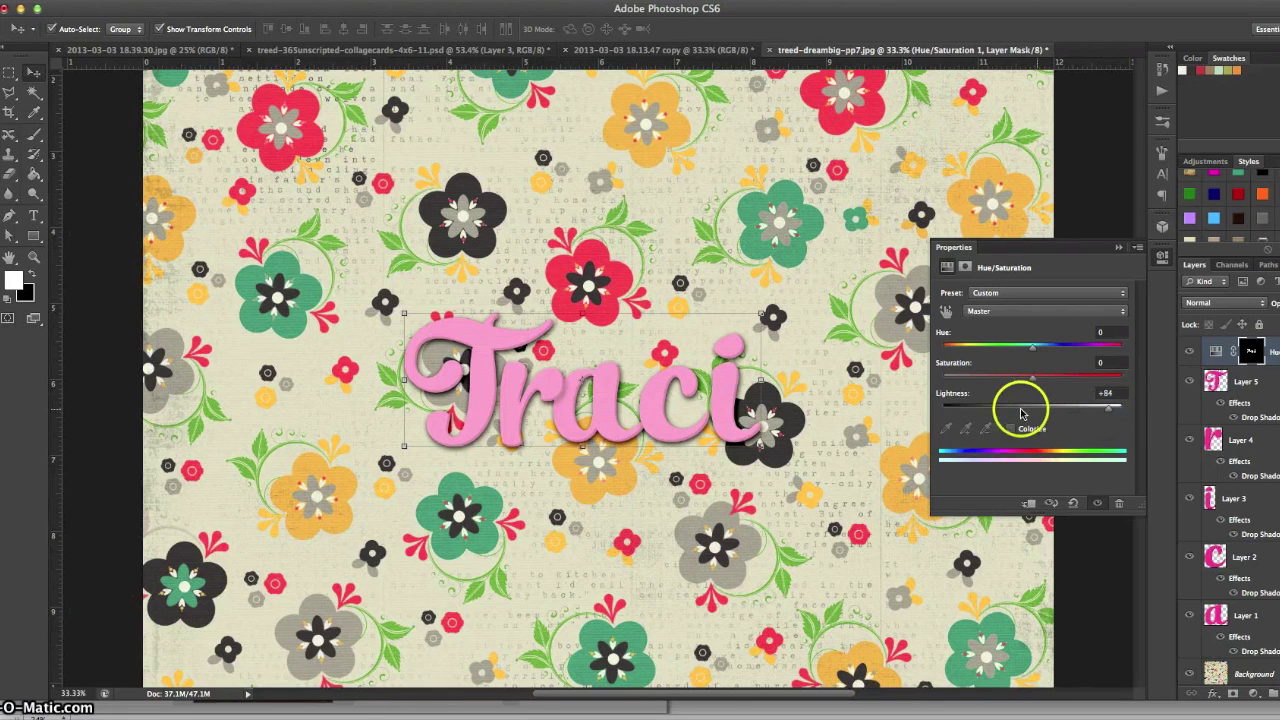
click(961, 410)
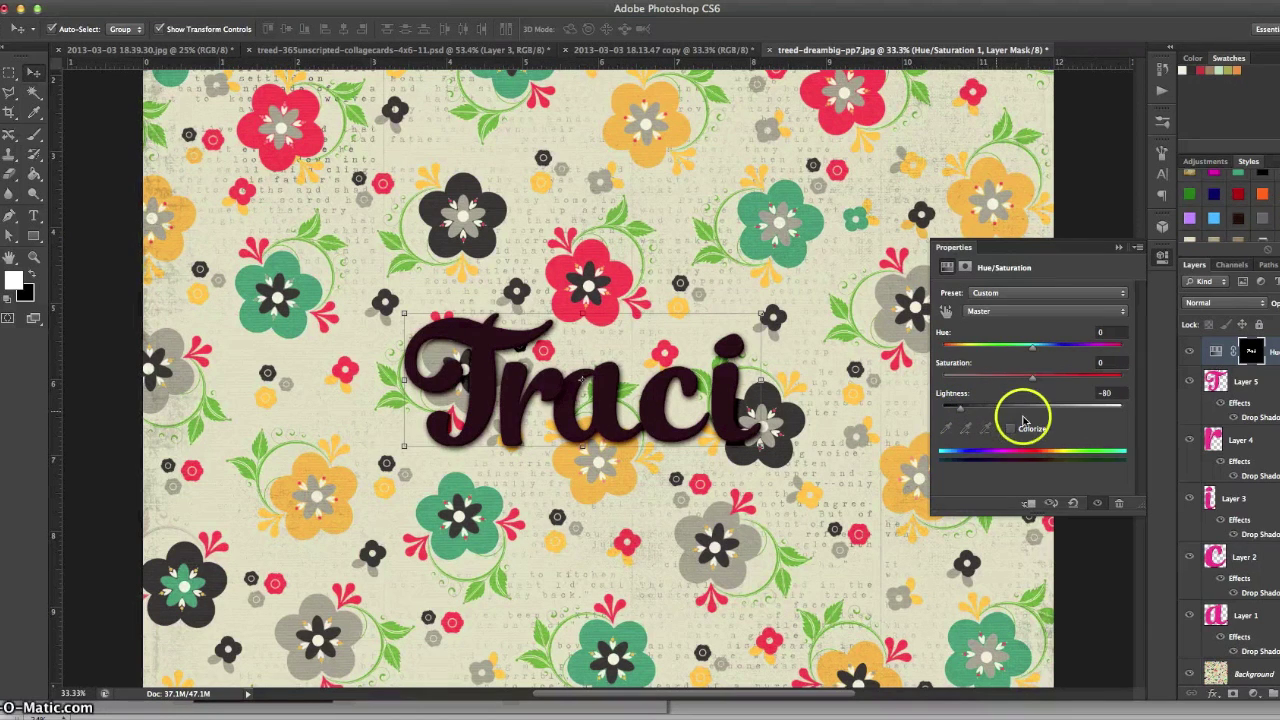
click(1110, 393)
click(1104, 393)
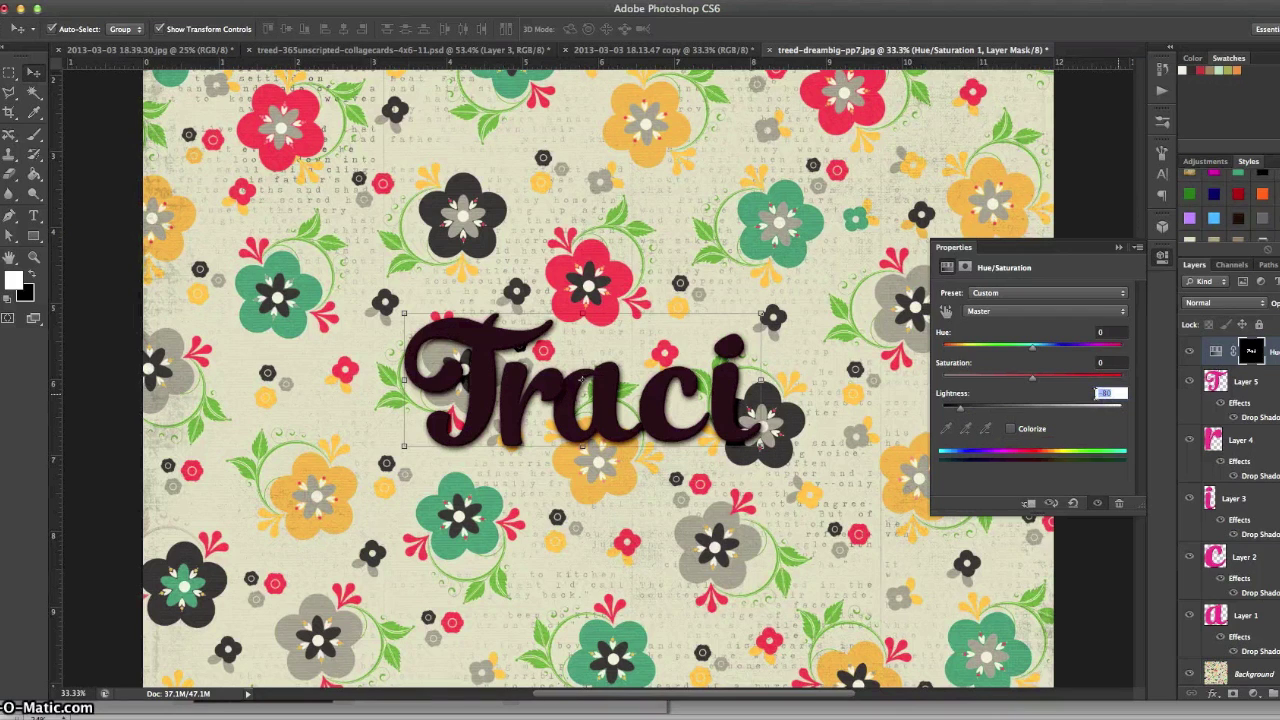
text(0)
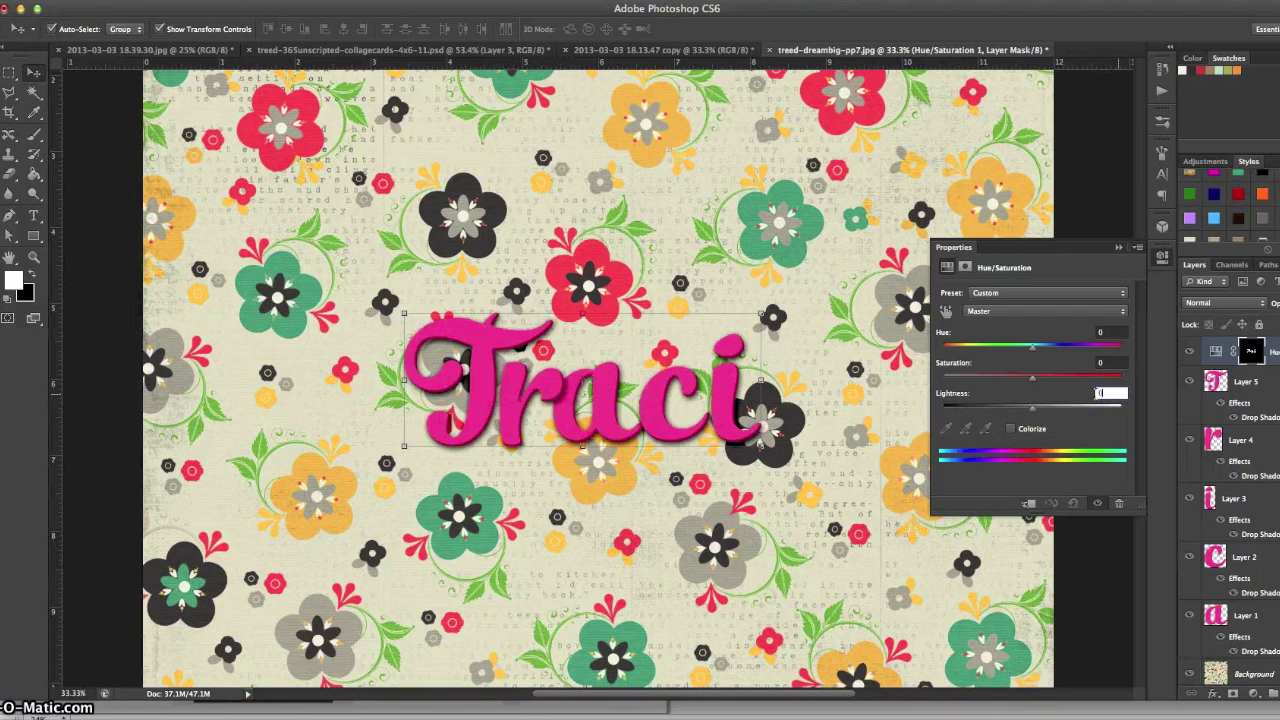
click(1098, 393)
drag(1074, 400, 1074, 381)
click(1075, 381)
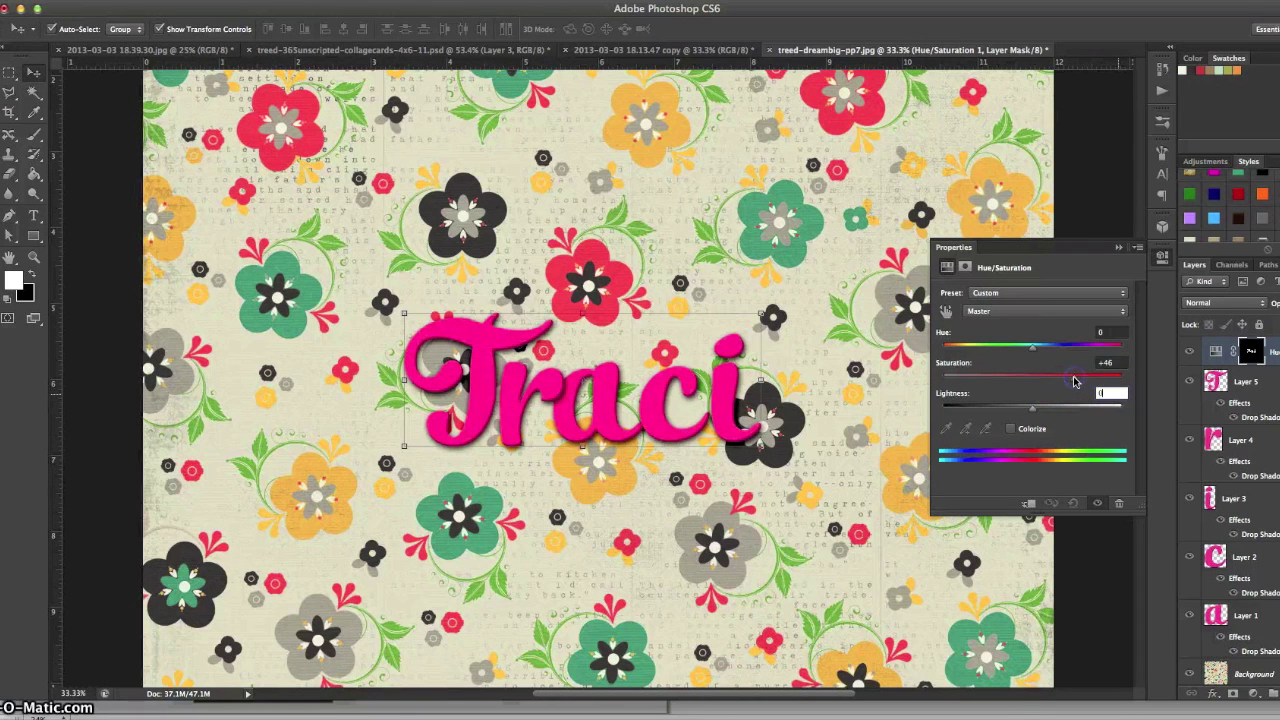
drag(1101, 383, 1101, 383)
click(930, 374)
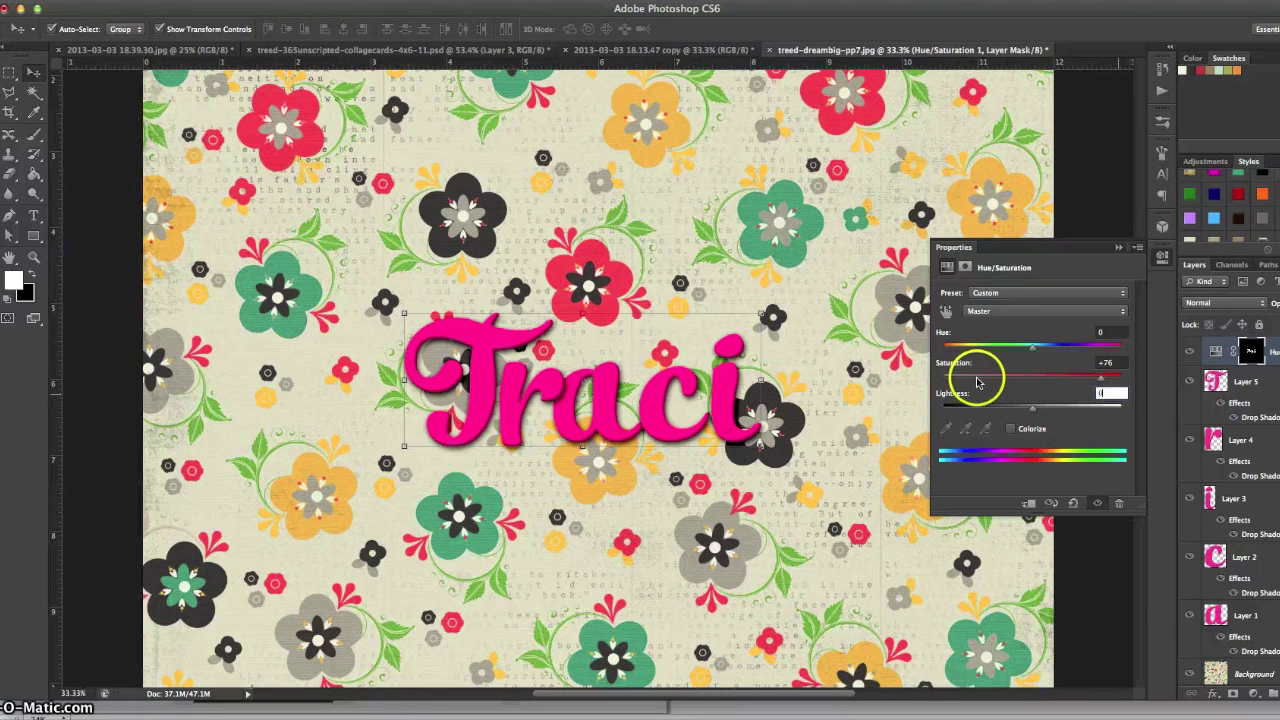
click(975, 380)
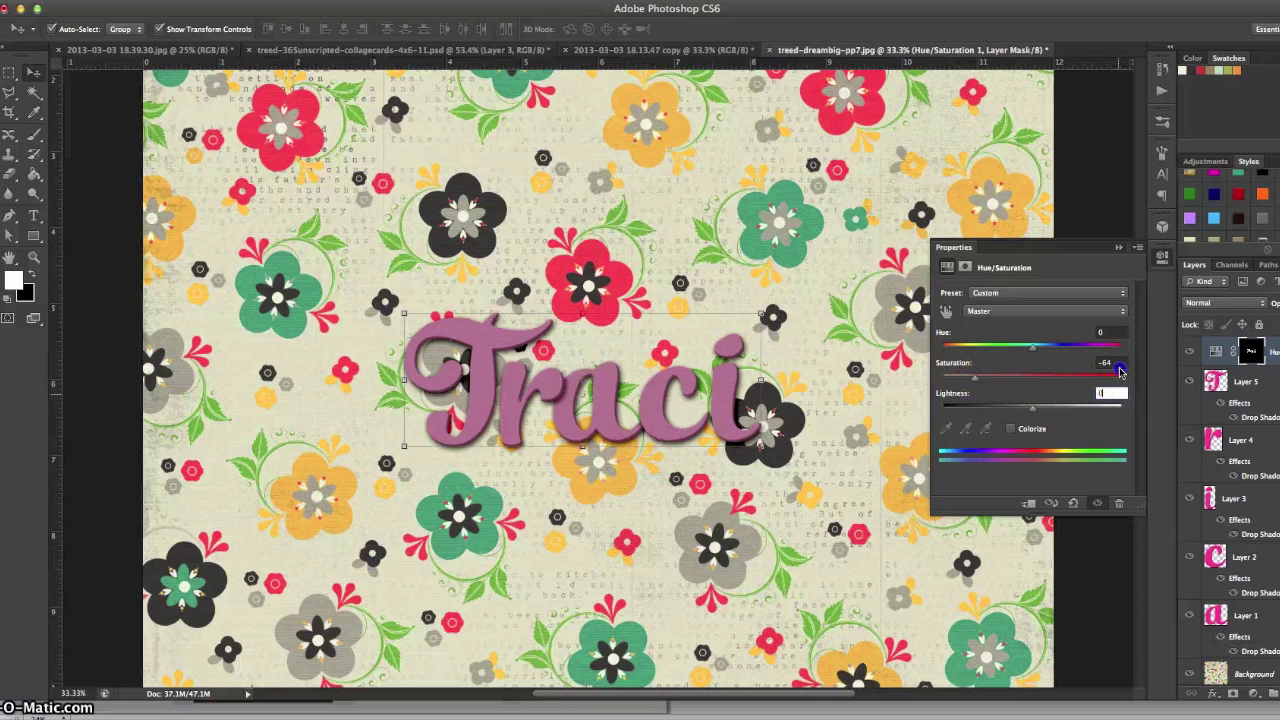
double_click(1115, 364)
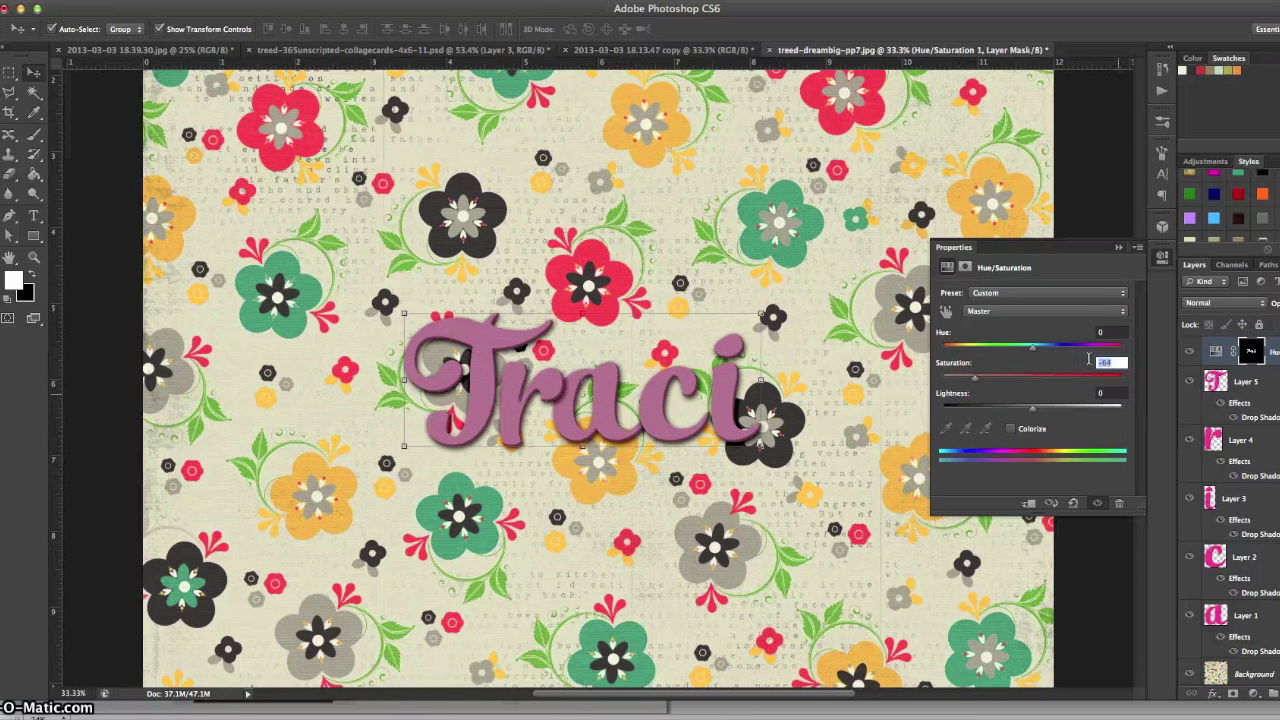
text(-400)
key(Return)
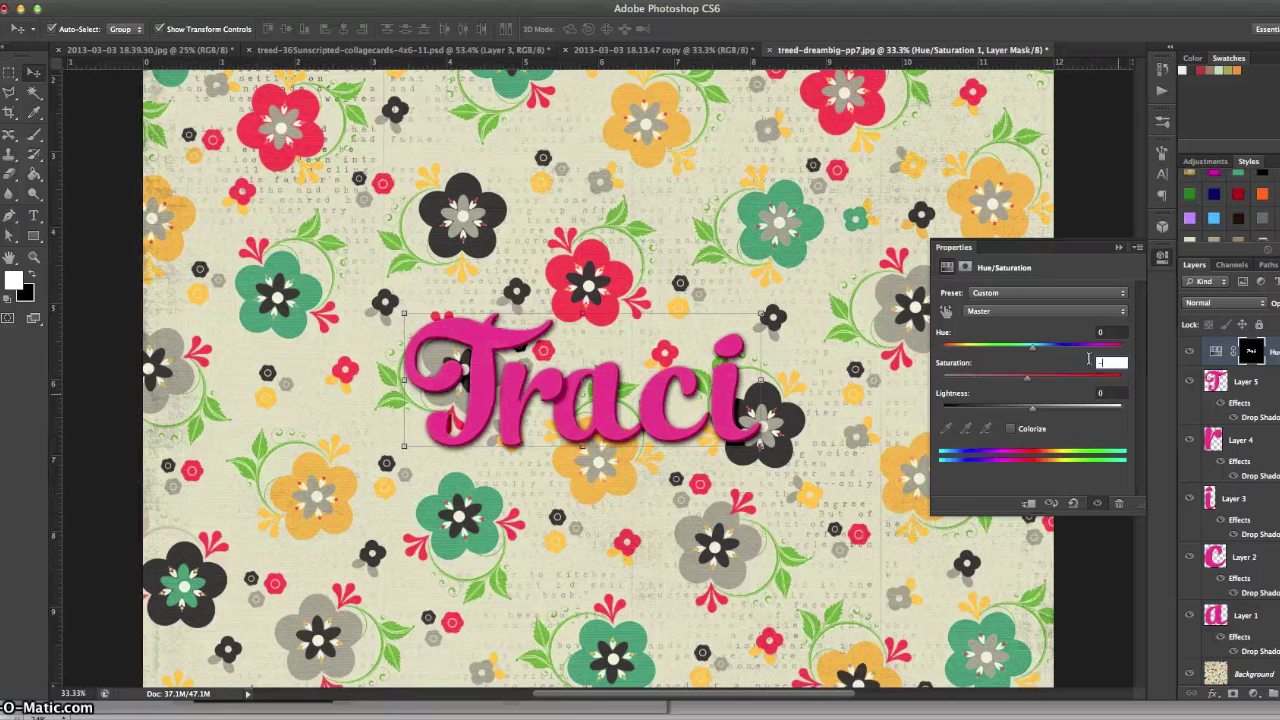
click(1087, 355)
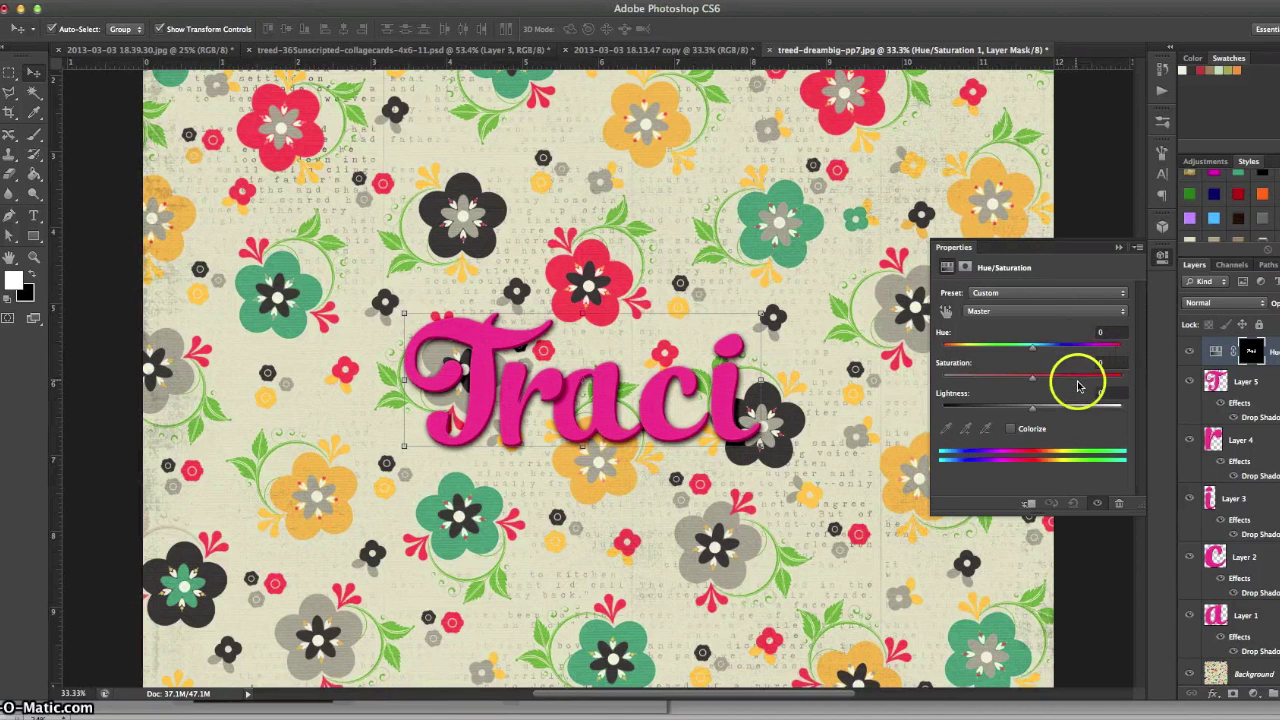
Step: Sweep the Hue slider up toward +147, then all the way down to -180 for mint green
drag(1123, 381, 1036, 355)
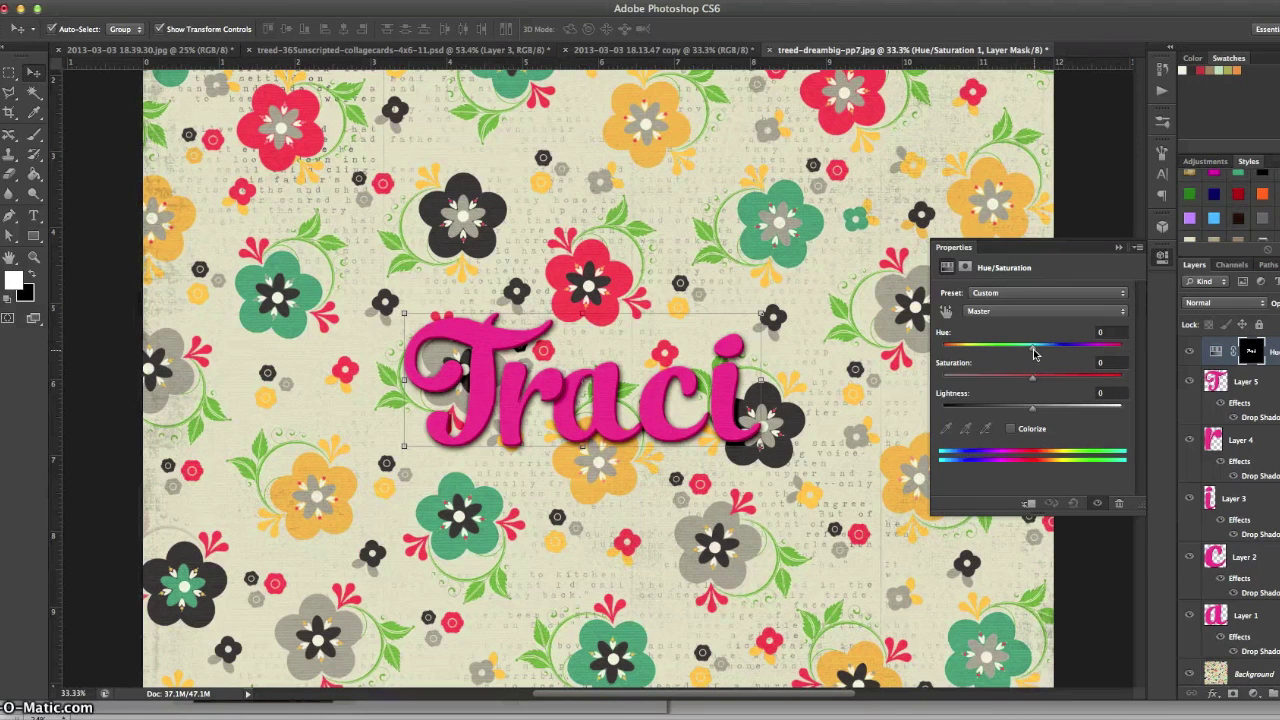
drag(1035, 355, 1091, 350)
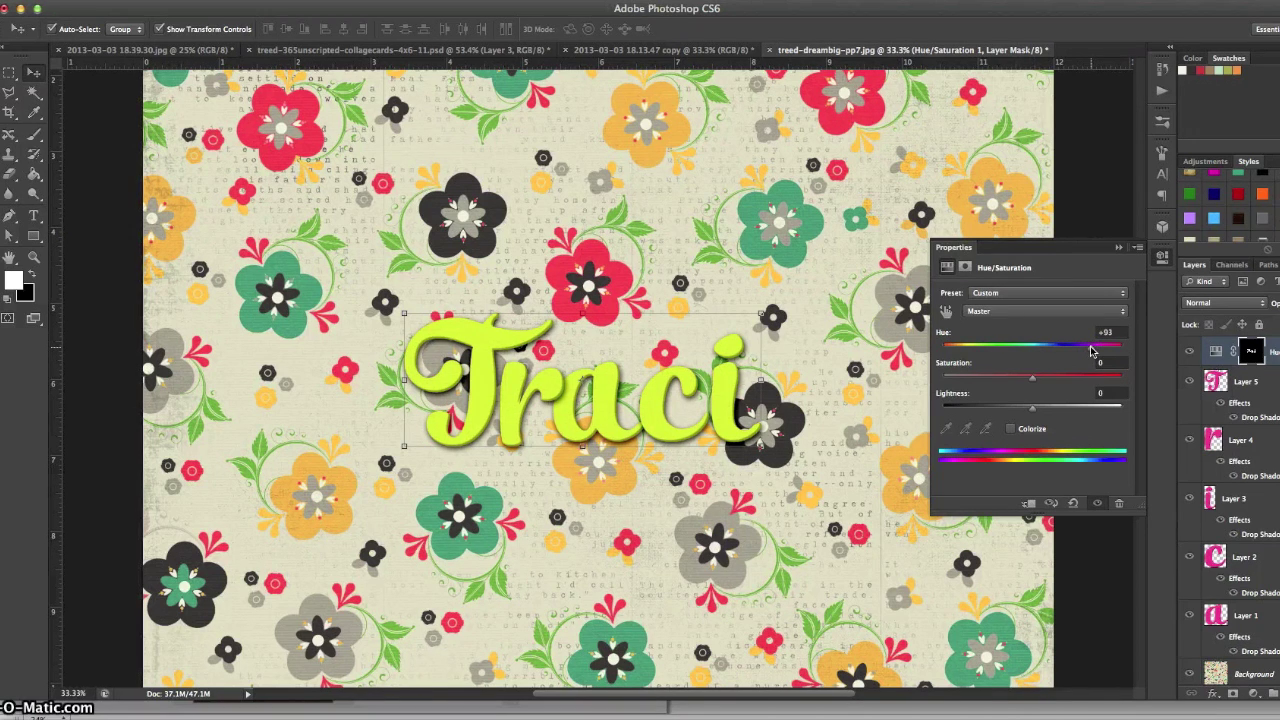
drag(1092, 351, 1112, 352)
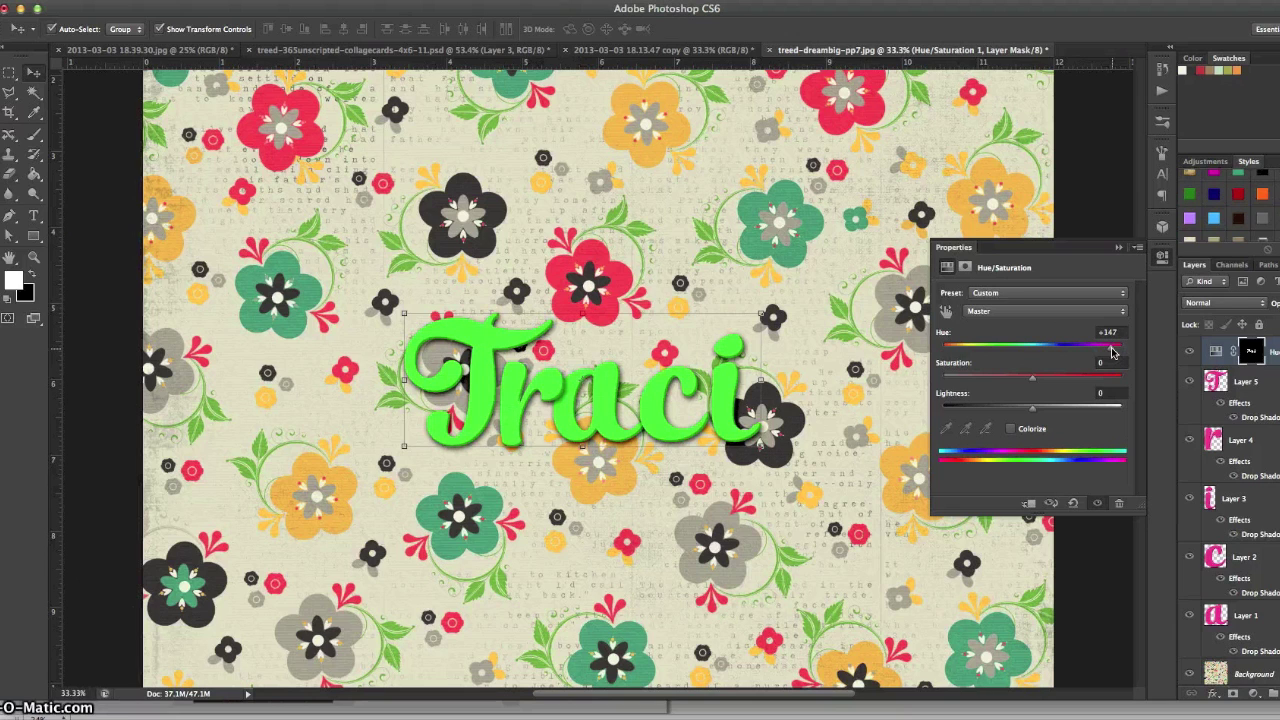
drag(1112, 352, 942, 353)
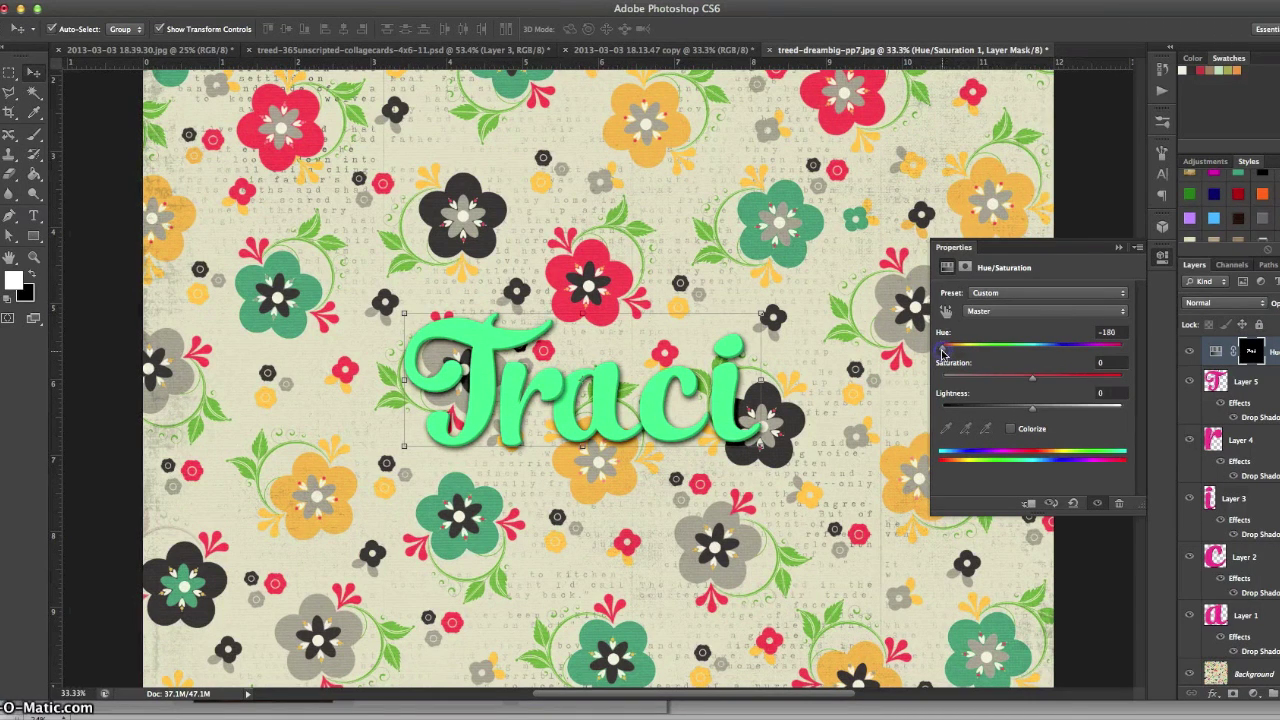
Step: Reset Hue to 0, then nudge it up to +23 for coral red
click(1122, 332)
drag(1122, 332, 1043, 348)
text(0)
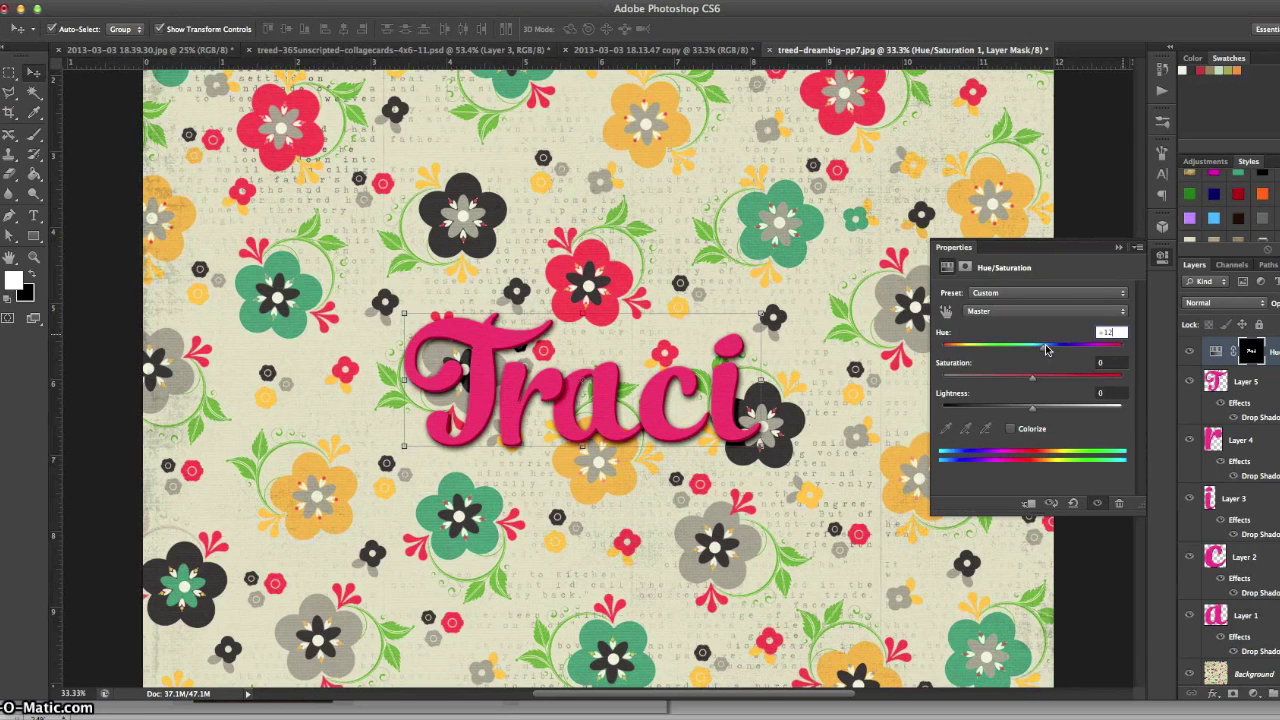
drag(1046, 349, 1053, 352)
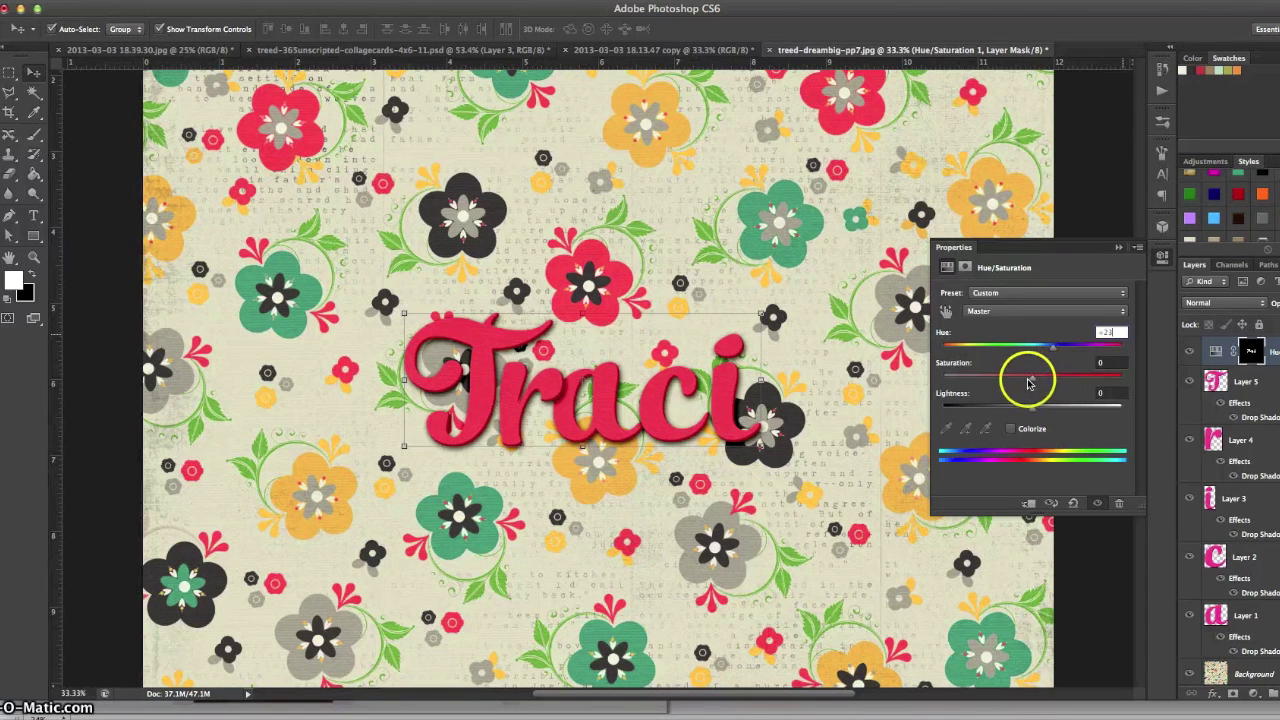
Step: Try a lower Saturation, set it back to 0, and hide the adjustment to see the original pink
drag(1029, 383, 1020, 382)
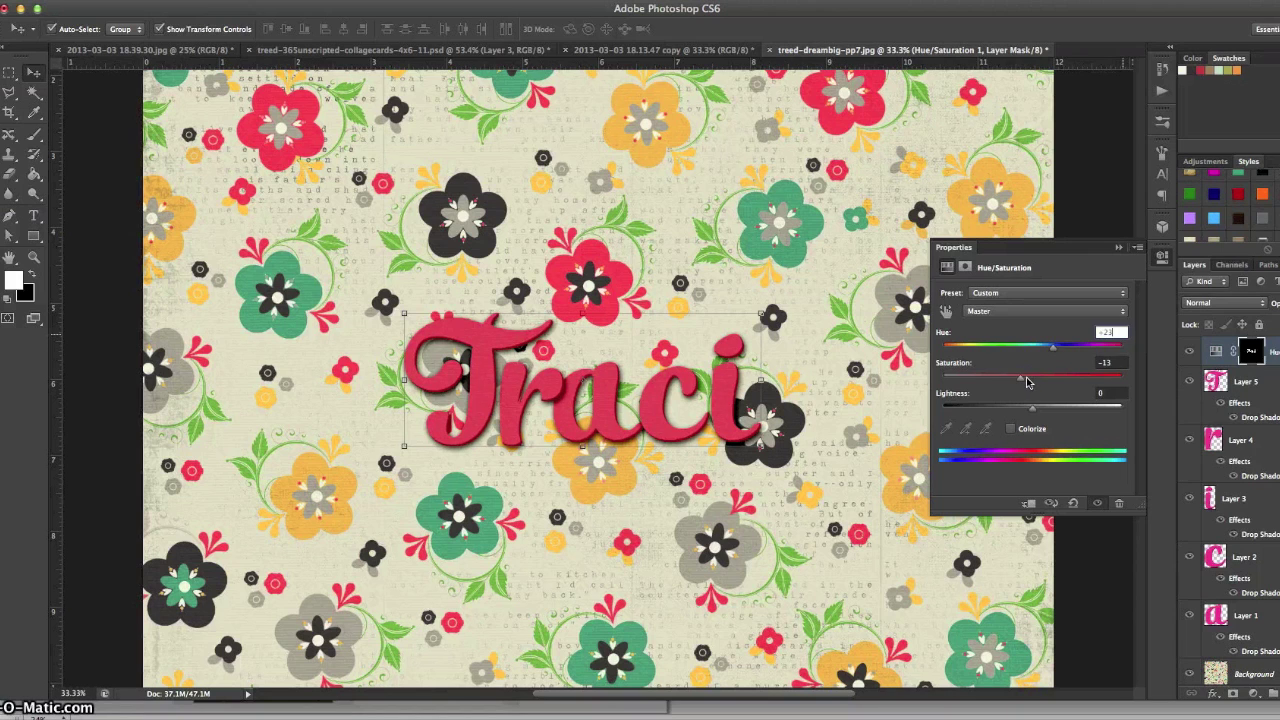
click(1100, 374)
click(1108, 362)
text(0)
key(Return)
click(1096, 360)
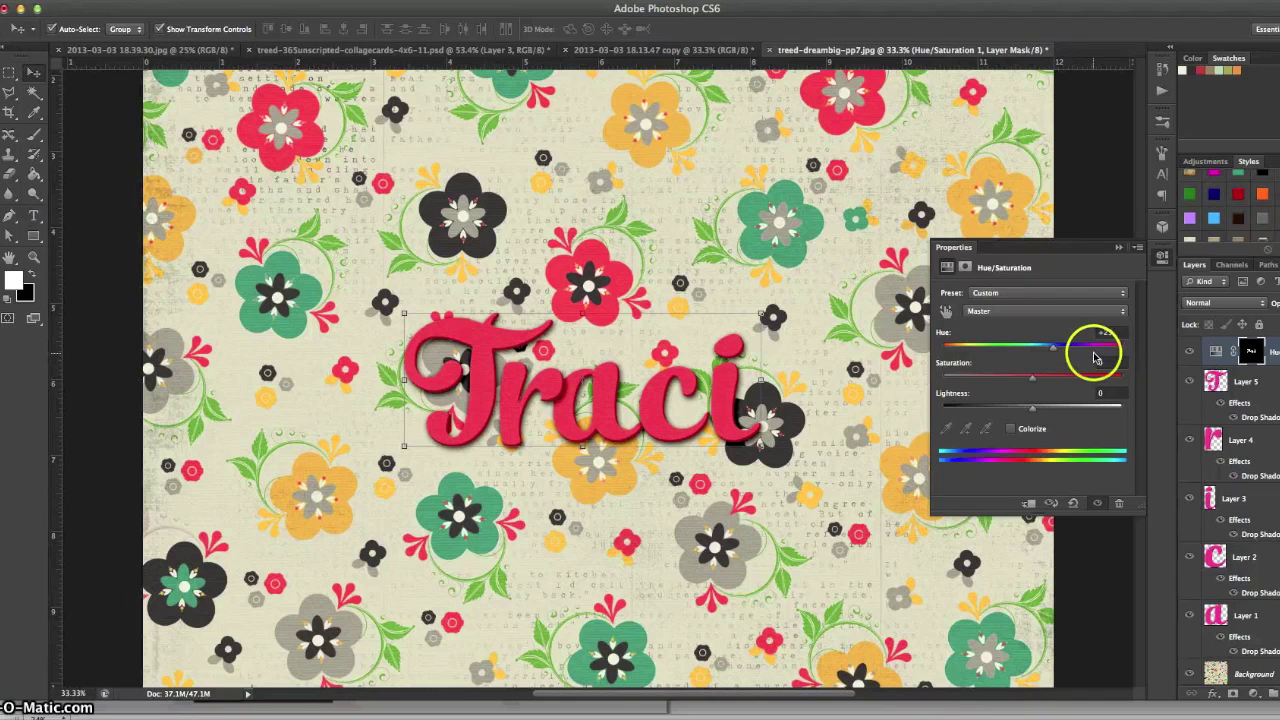
click(1094, 360)
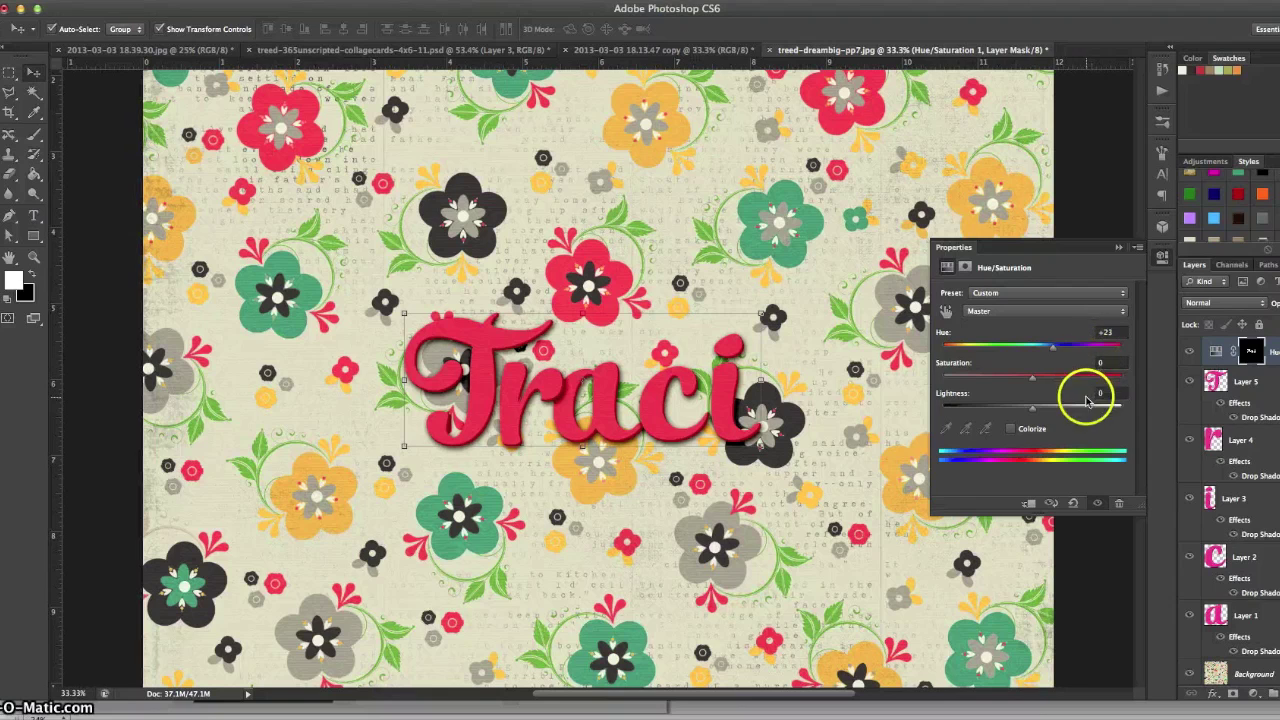
click(1191, 354)
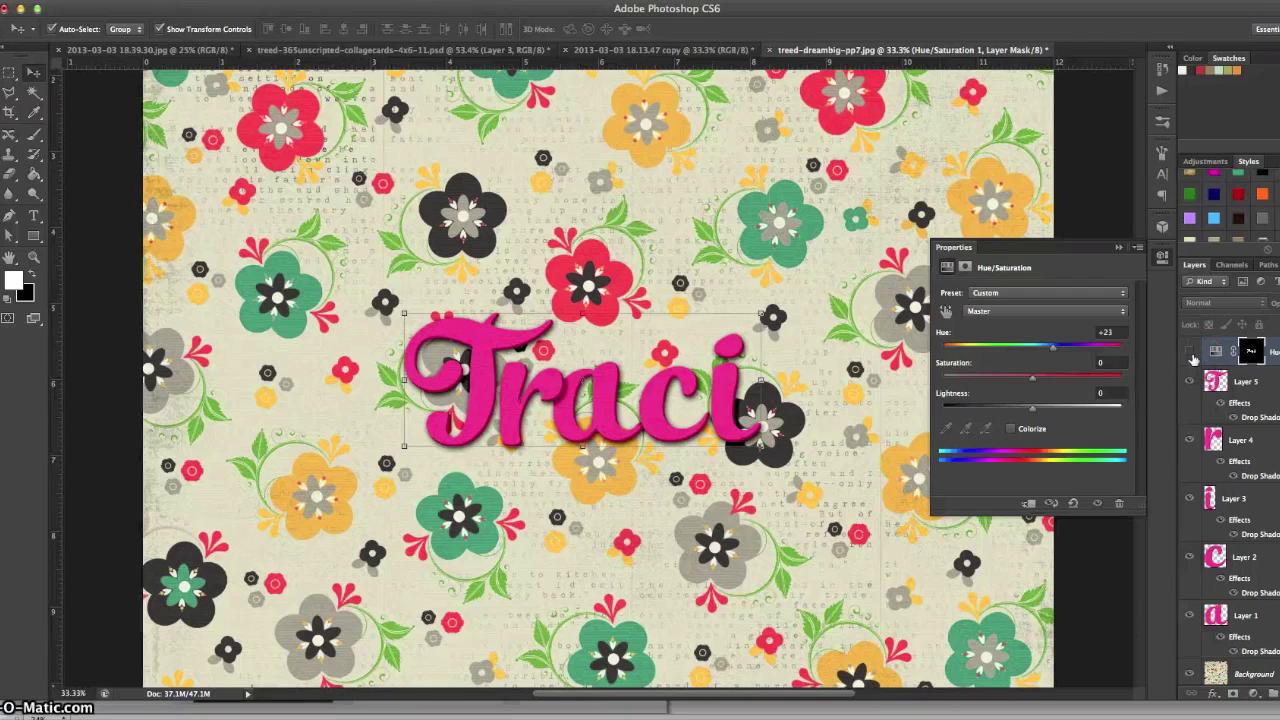
Step: Toggle the Hue/Saturation layer's visibility to compare the letters with and without it
click(1191, 354)
double_click(1190, 355)
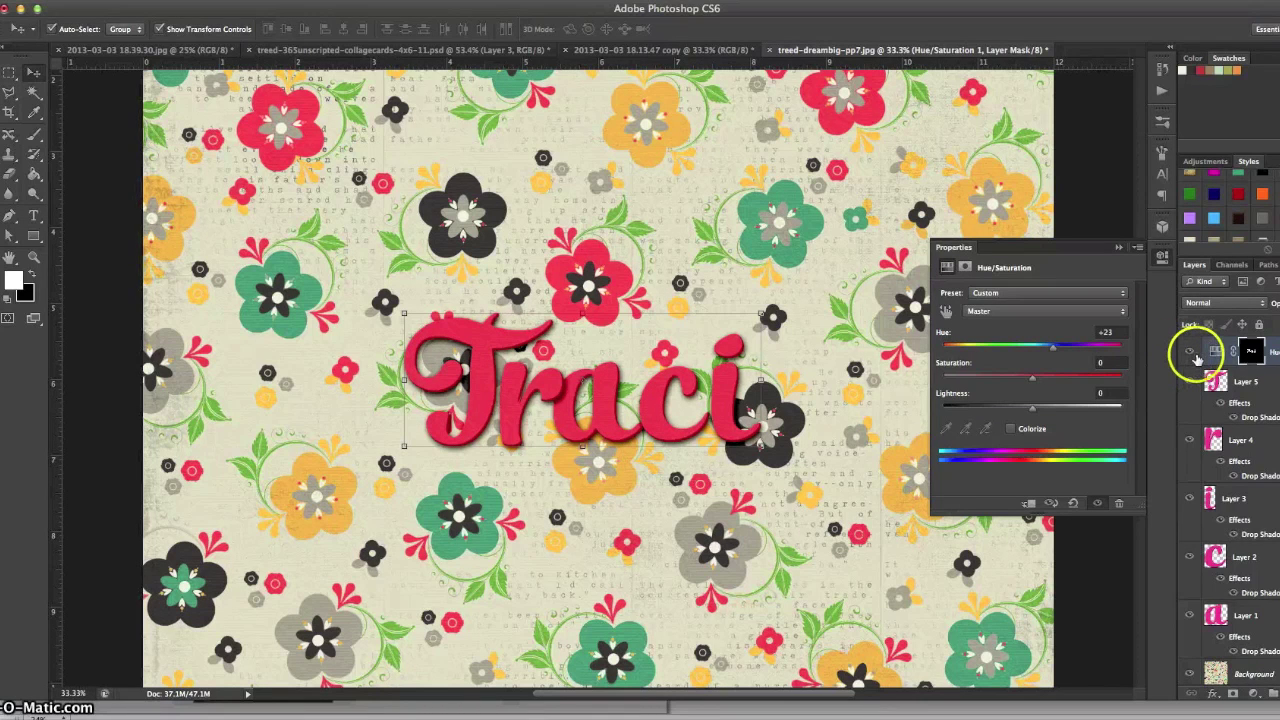
click(1186, 355)
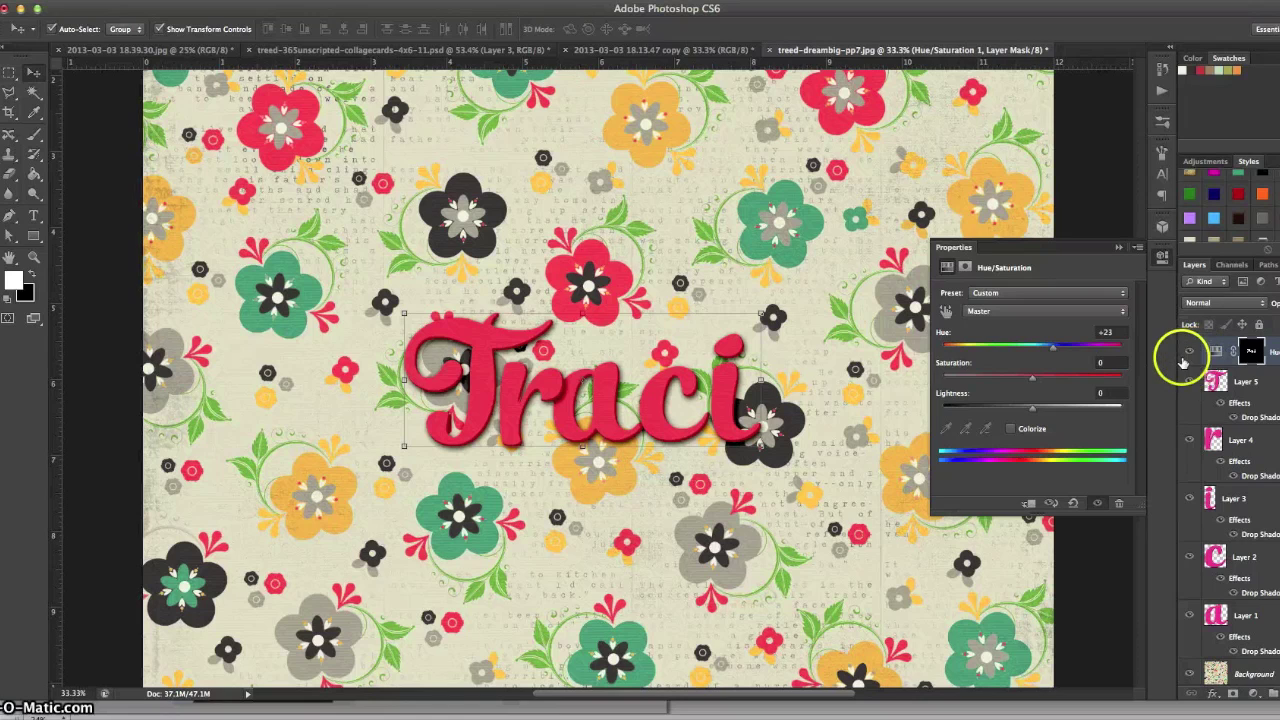
Step: Drag Hue up to +108, then back to +67 for golden orange letters
click(1058, 345)
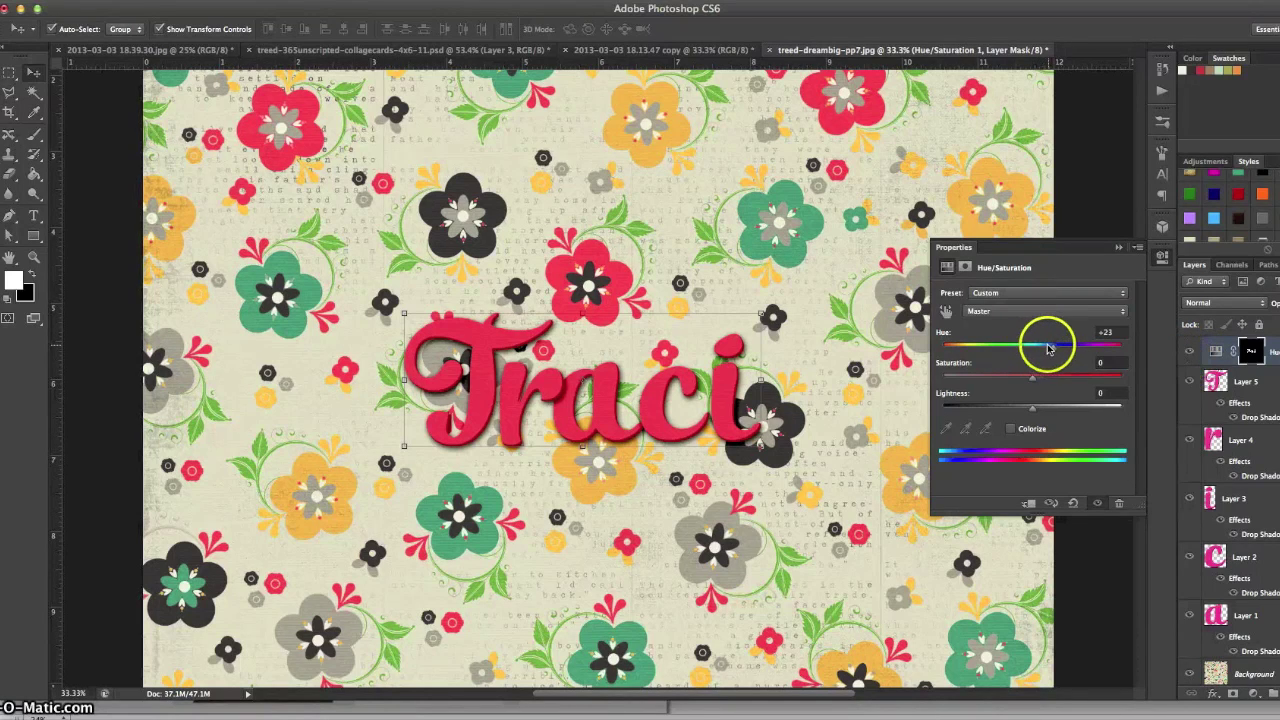
click(1074, 354)
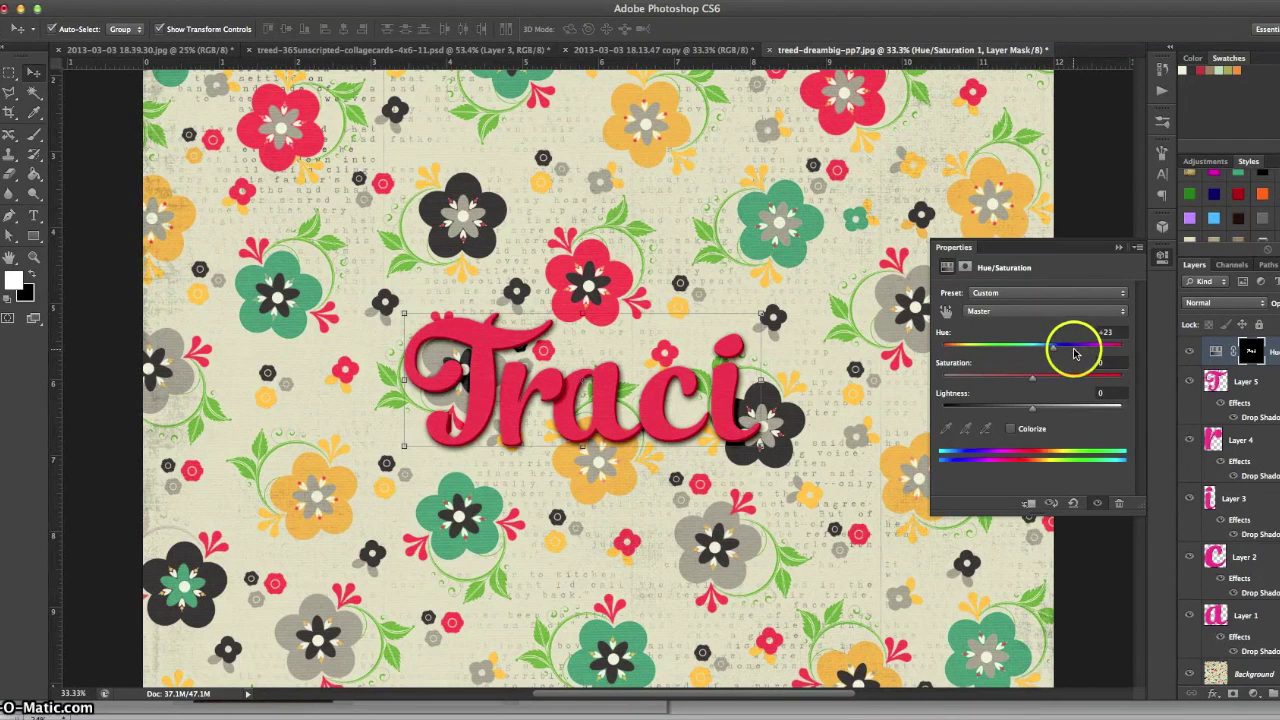
mouse_move(1074, 354)
mouse_down()
mouse_move(1089, 344)
mouse_move(1084, 354)
mouse_up()
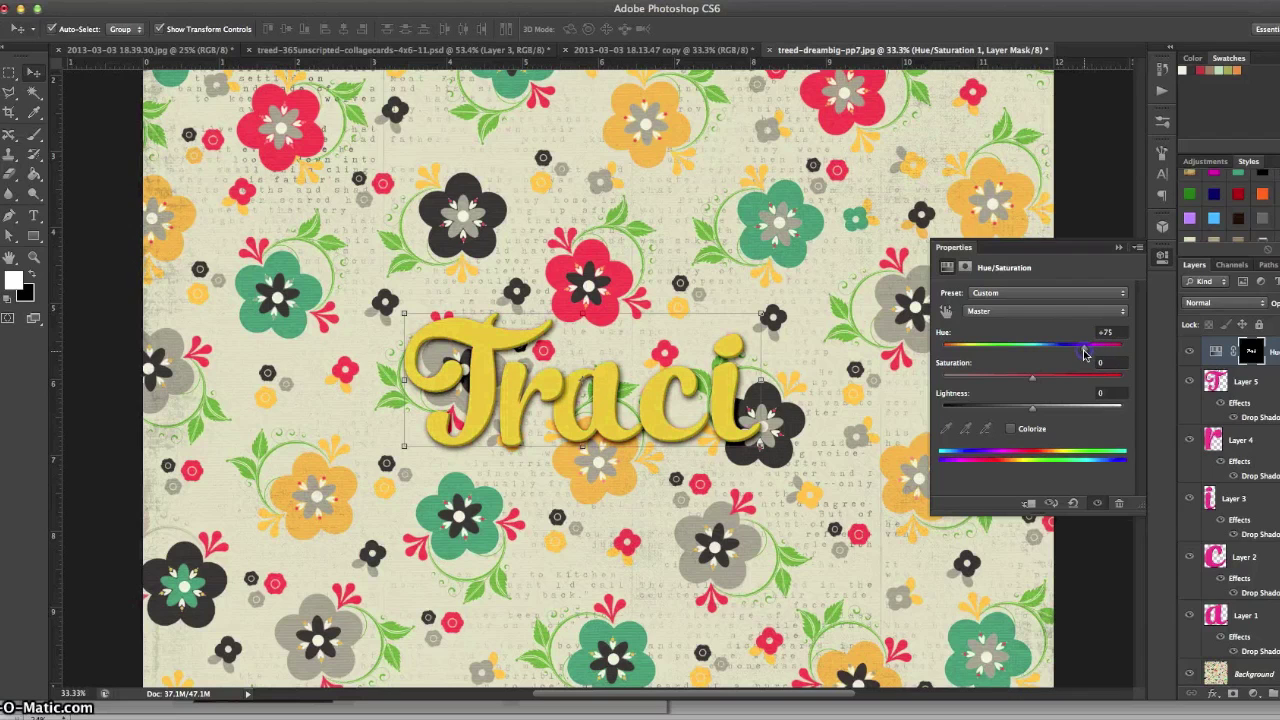
click(1084, 354)
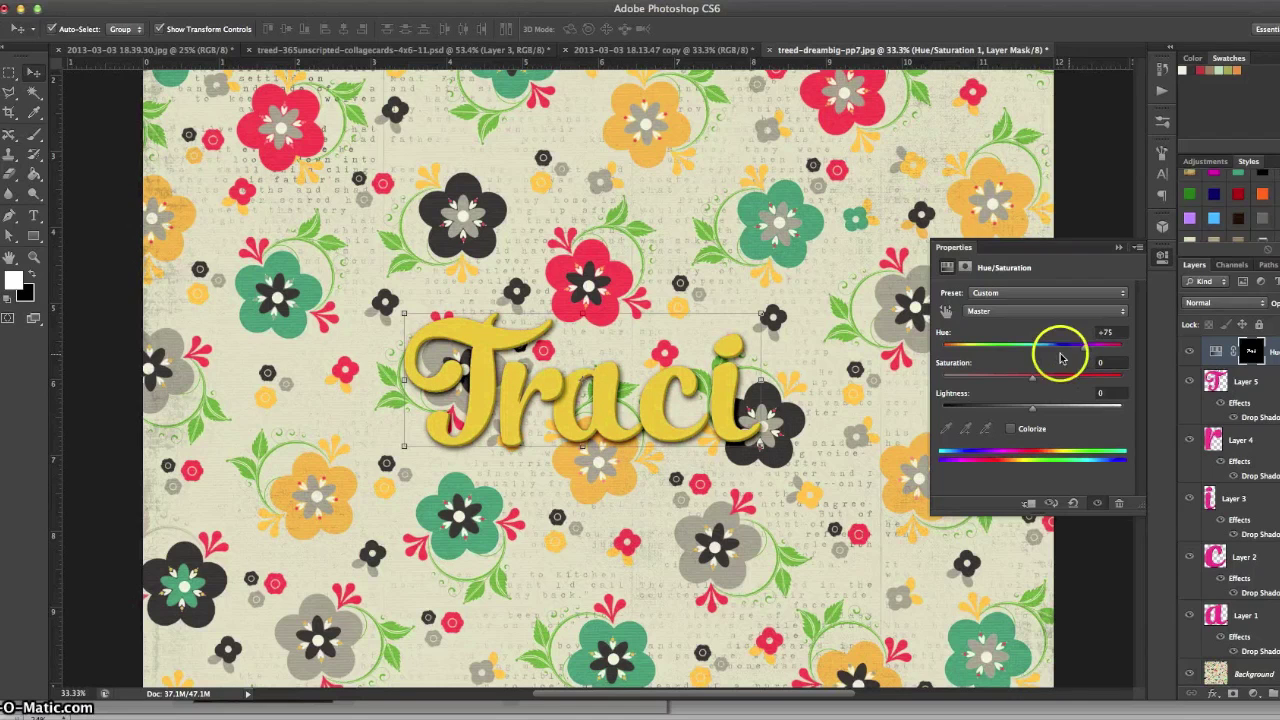
drag(1086, 352, 1081, 354)
click(1081, 353)
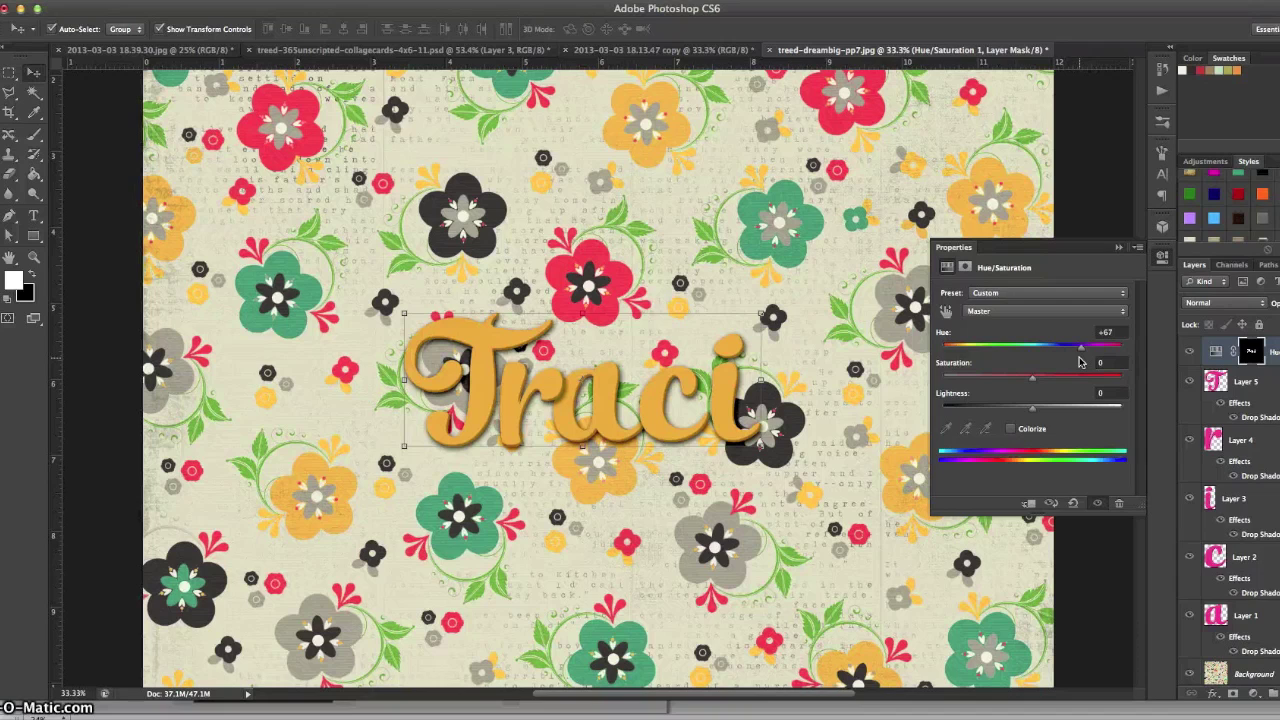
click(1075, 375)
click(1078, 366)
click(1075, 372)
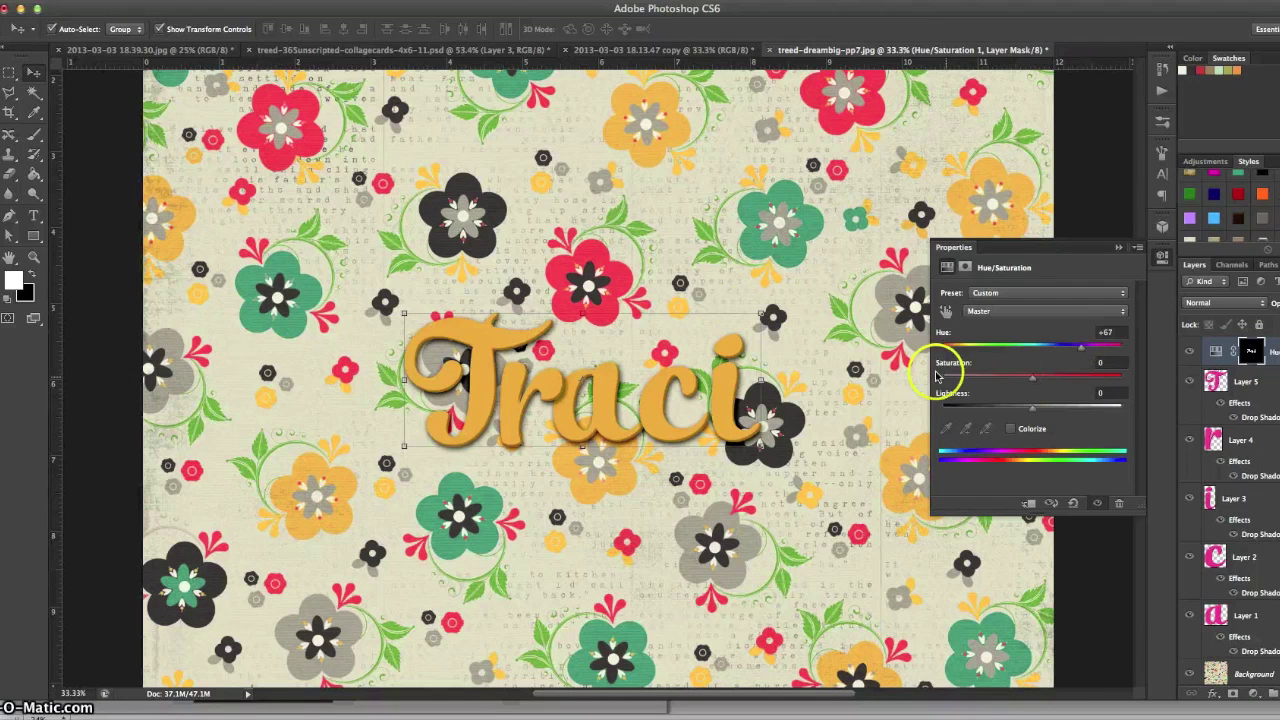